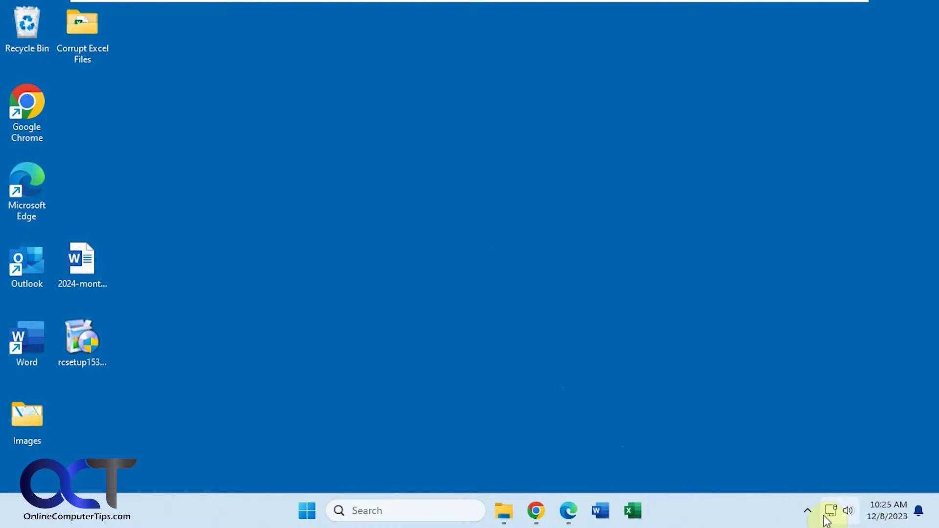
# - Browse the Tray Minimizer options pages (Interface, Exclusions, Titlebar, Hiding, General), then close without saving
pyautogui.click(807, 511)
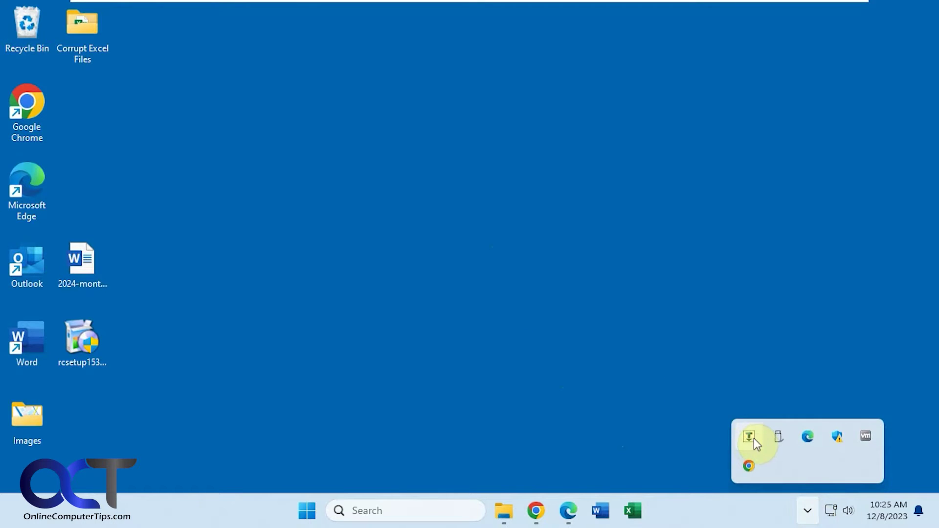
pyautogui.rightClick(750, 437)
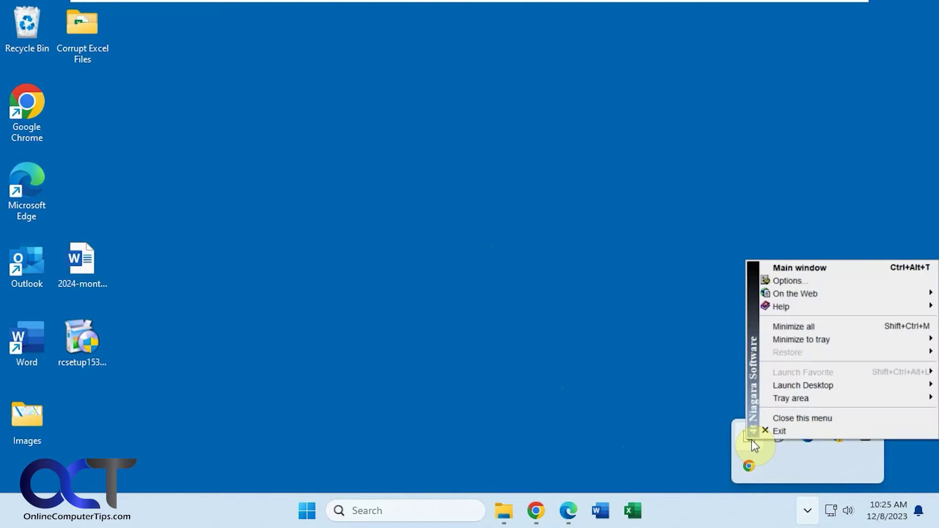
pyautogui.click(791, 279)
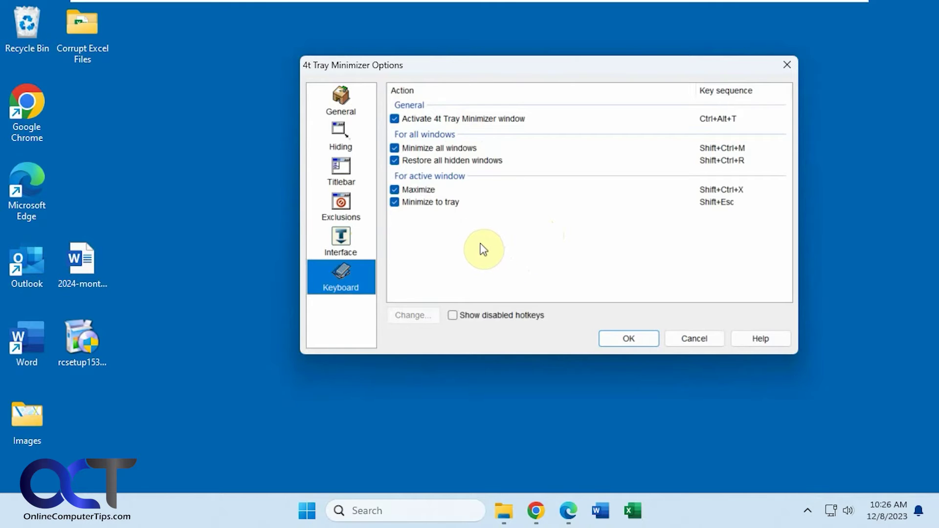
pyautogui.click(345, 243)
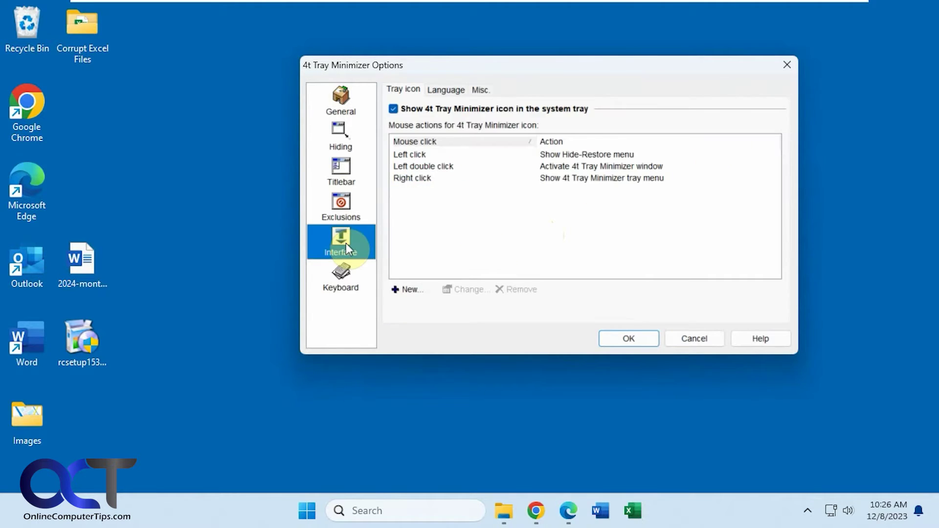
pyautogui.click(338, 210)
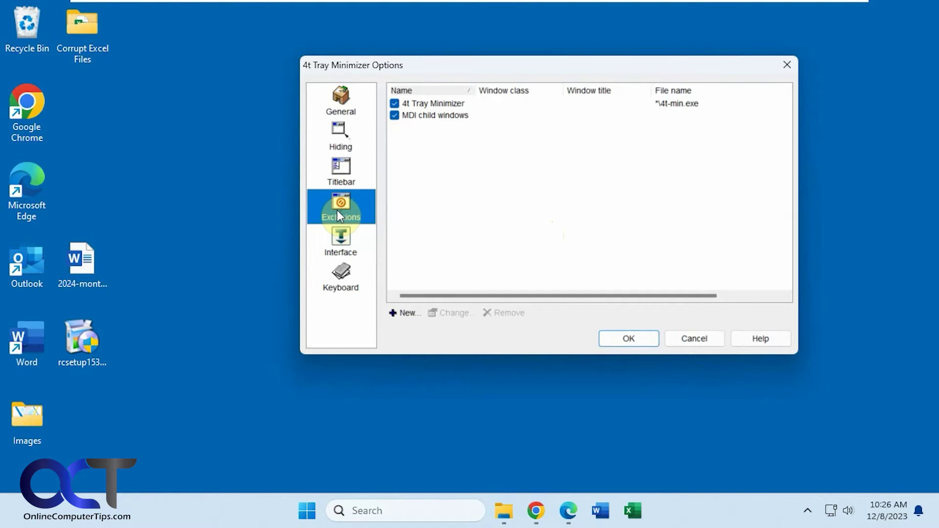
pyautogui.click(339, 174)
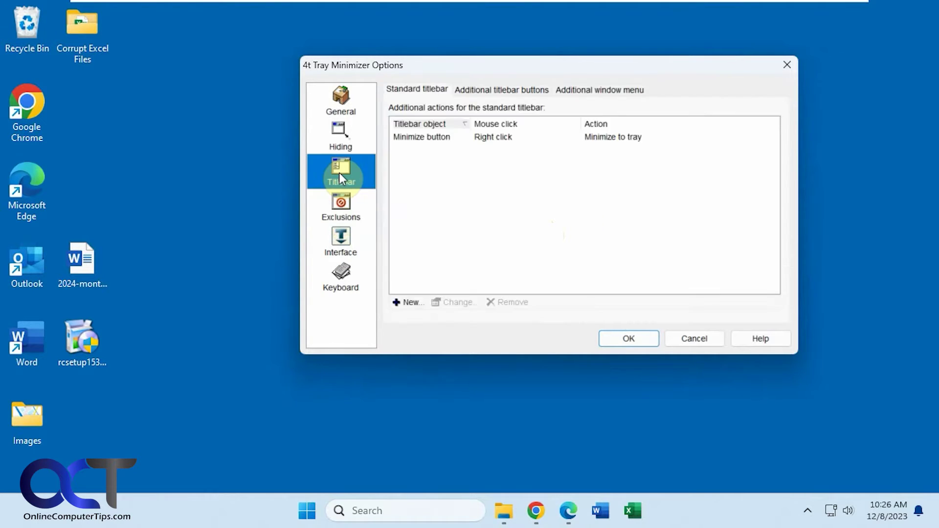
pyautogui.click(340, 145)
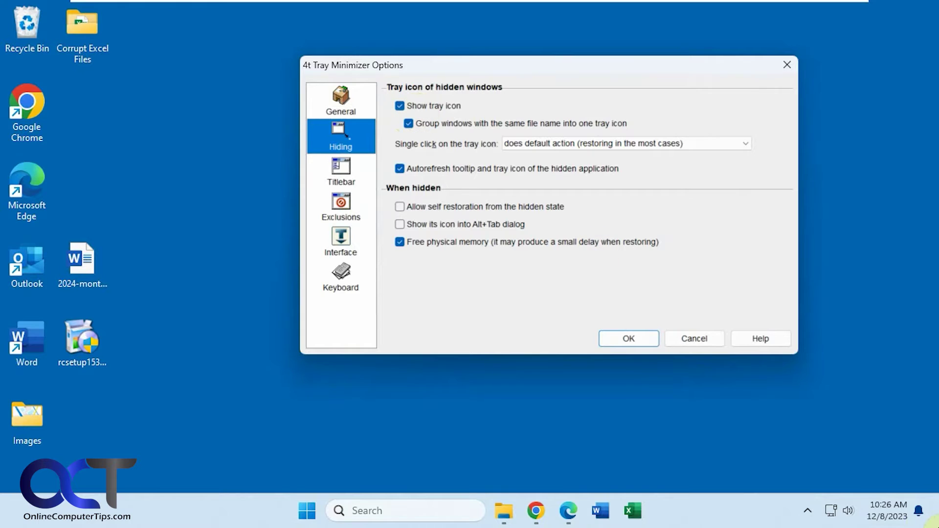
pyautogui.click(341, 103)
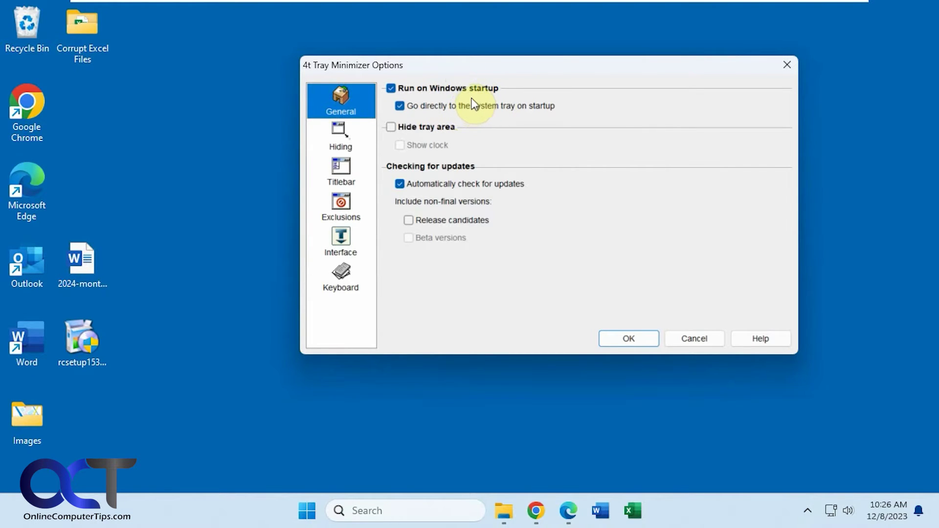
pyautogui.click(700, 338)
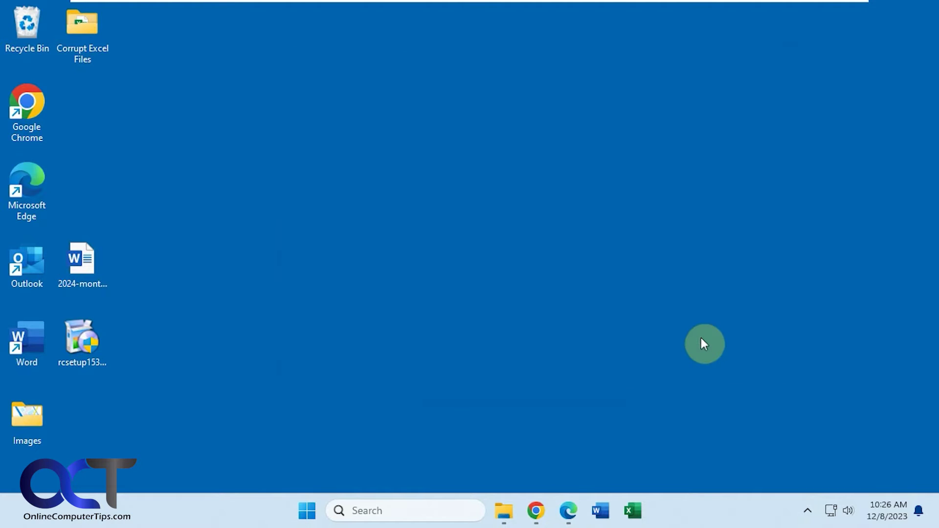
# - Restore Edge to a narrower normal window, make it semi-transparent, and move it across the desktop
pyautogui.click(570, 512)
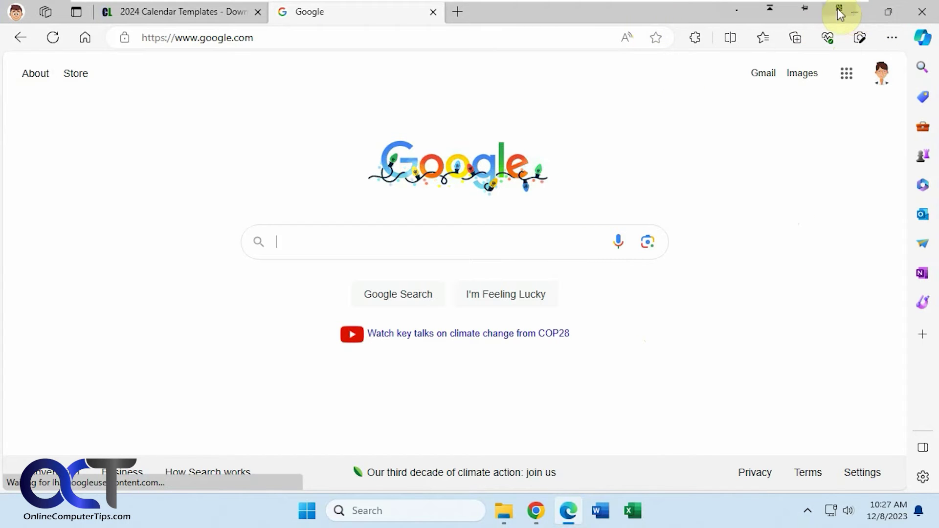
pyautogui.click(889, 11)
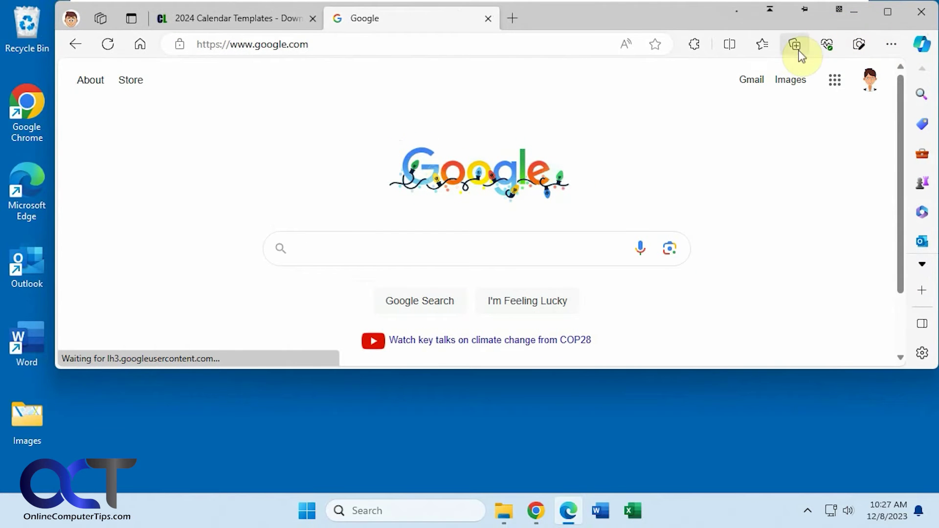
pyautogui.moveTo(933, 144); pyautogui.dragTo(720, 118)
pyautogui.click(621, 10)
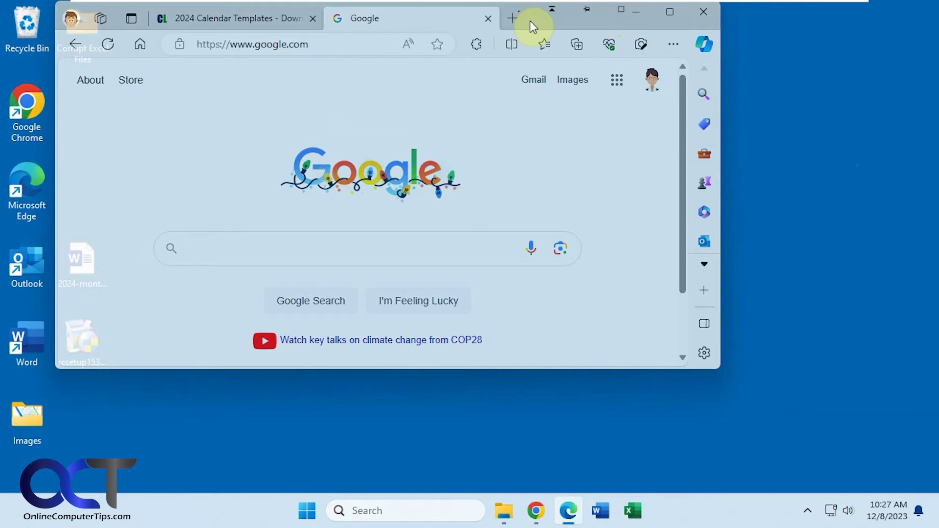
pyautogui.moveTo(533, 22); pyautogui.dragTo(711, 92)
# - Show File Explorer on Documents with the translucent Edge window positioned in front of it
pyautogui.click(504, 510)
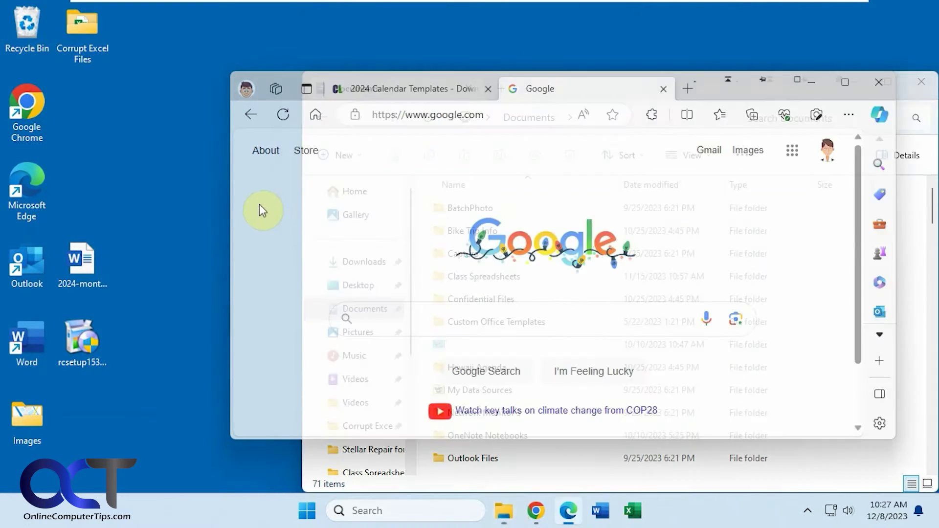
pyautogui.click(297, 100)
pyautogui.moveTo(803, 92); pyautogui.dragTo(743, 67)
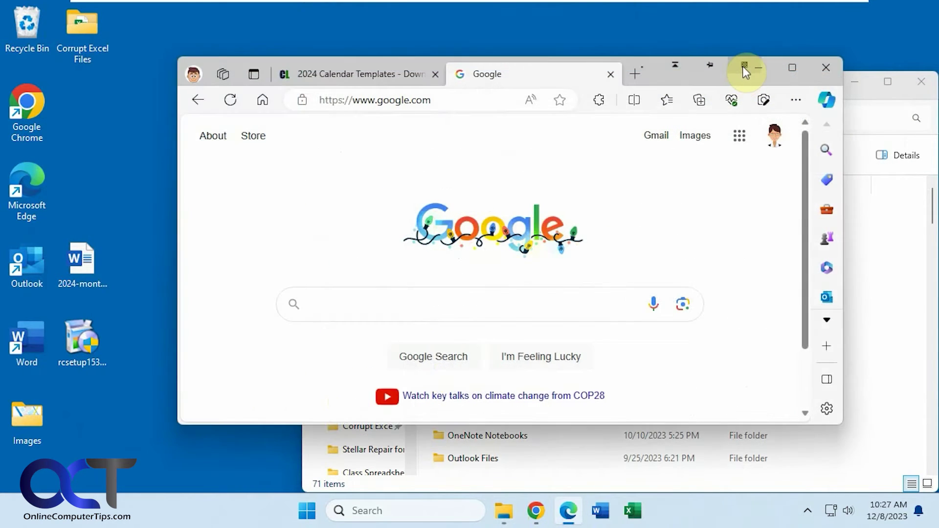
# - Pin Edge to stay on top, testing it by bringing Chrome forward and minimizing it
pyautogui.click(710, 66)
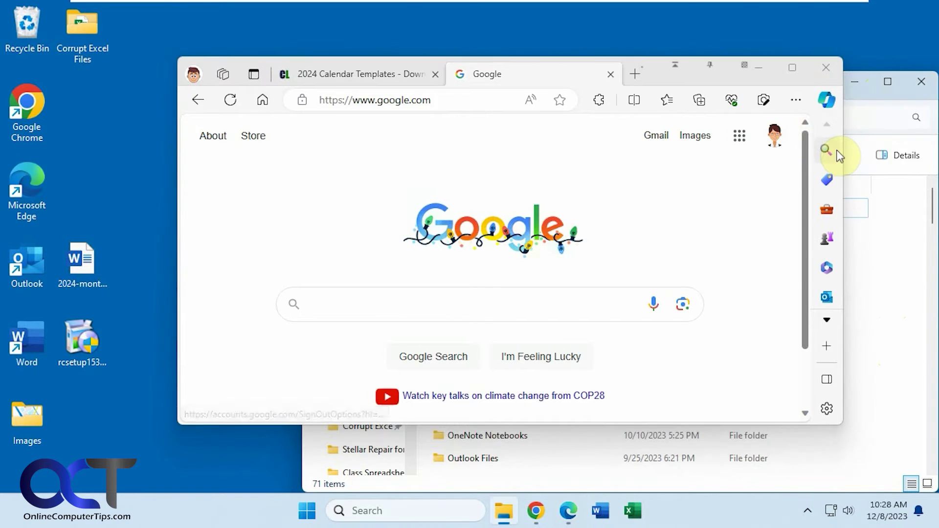
pyautogui.click(569, 520)
pyautogui.click(538, 518)
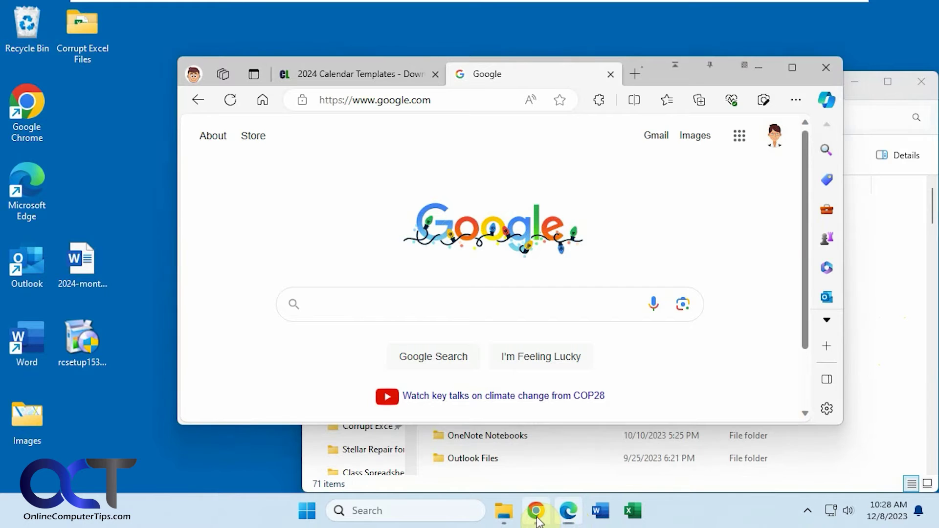
pyautogui.click(538, 519)
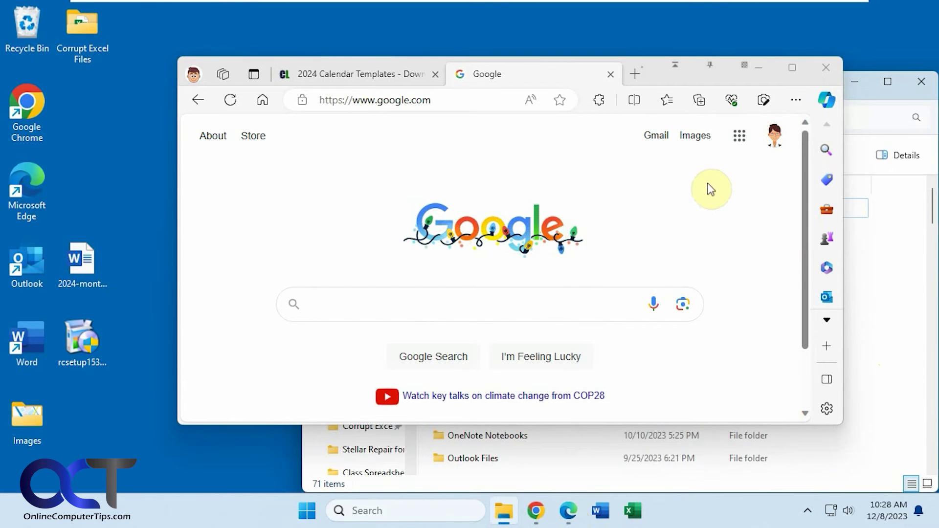
pyautogui.click(712, 68)
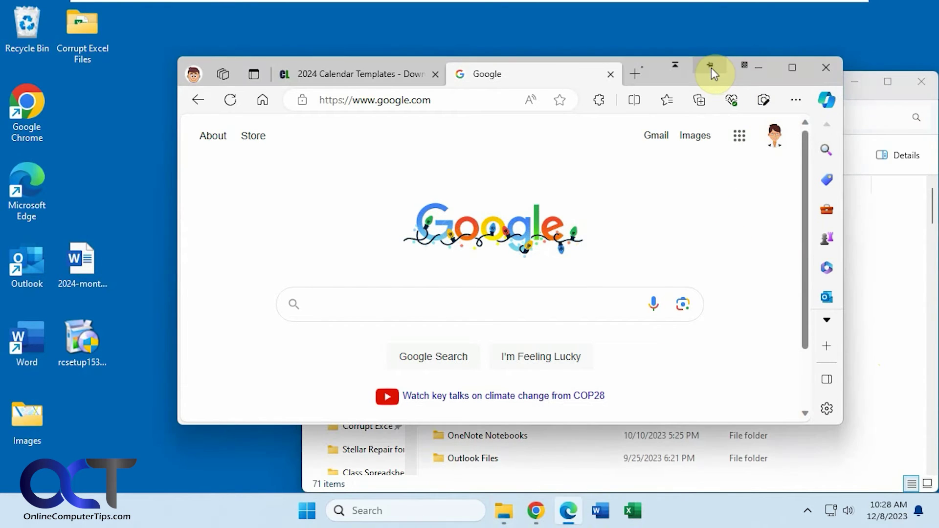
# - Roll Edge up to its tab strip, move it down over Explorer, and unroll it
pyautogui.click(677, 68)
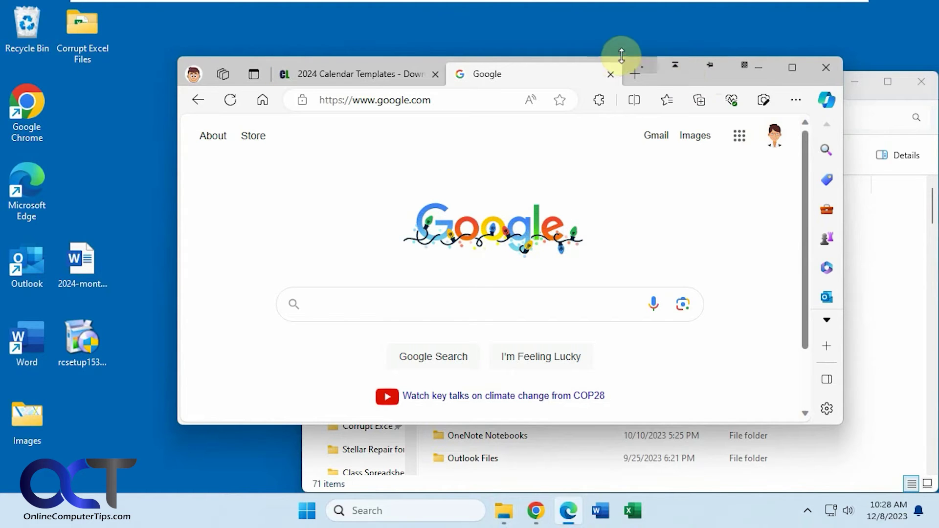
pyautogui.click(675, 65)
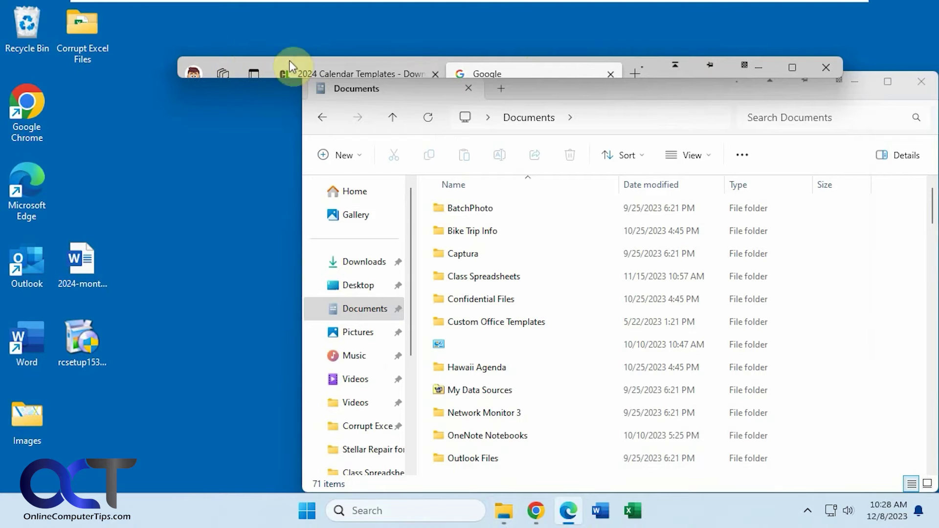
pyautogui.moveTo(727, 71); pyautogui.dragTo(719, 143)
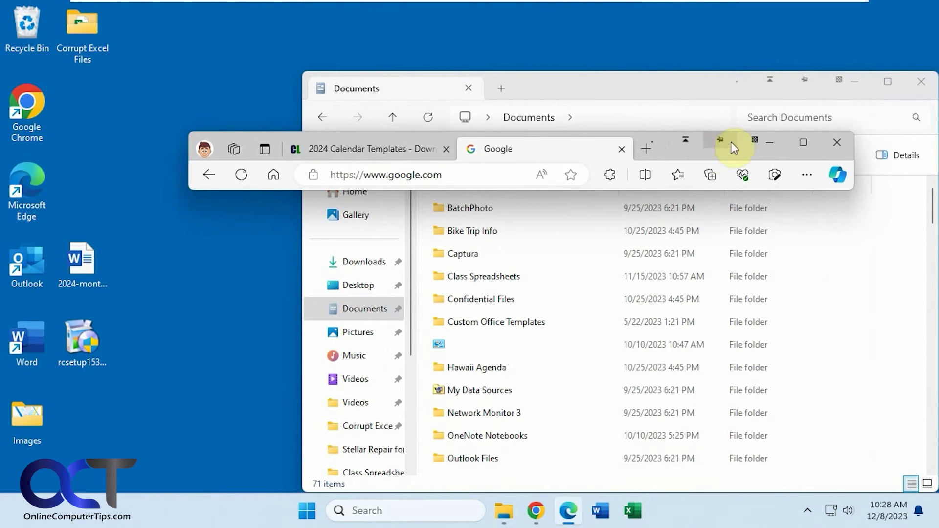
pyautogui.click(685, 140)
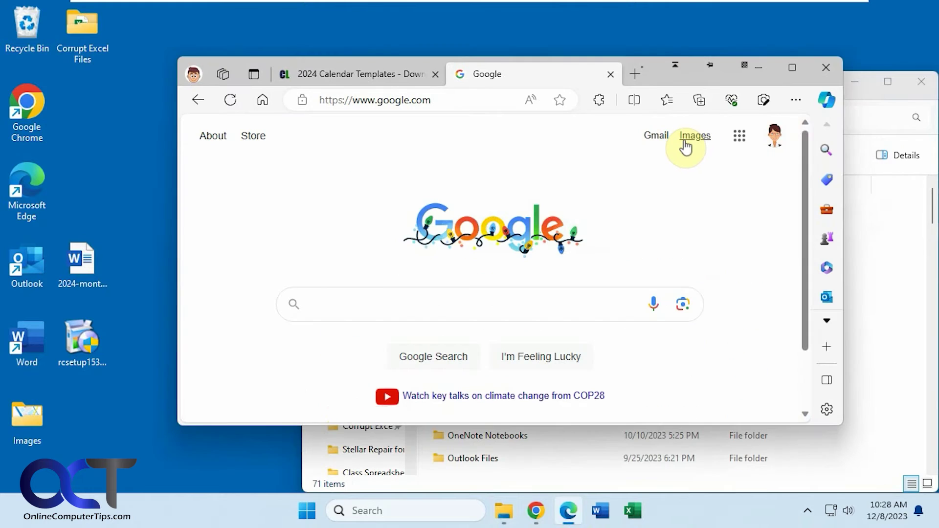
# - Hide the Edge window into the tray and restore it from the hidden icons
pyautogui.click(642, 68)
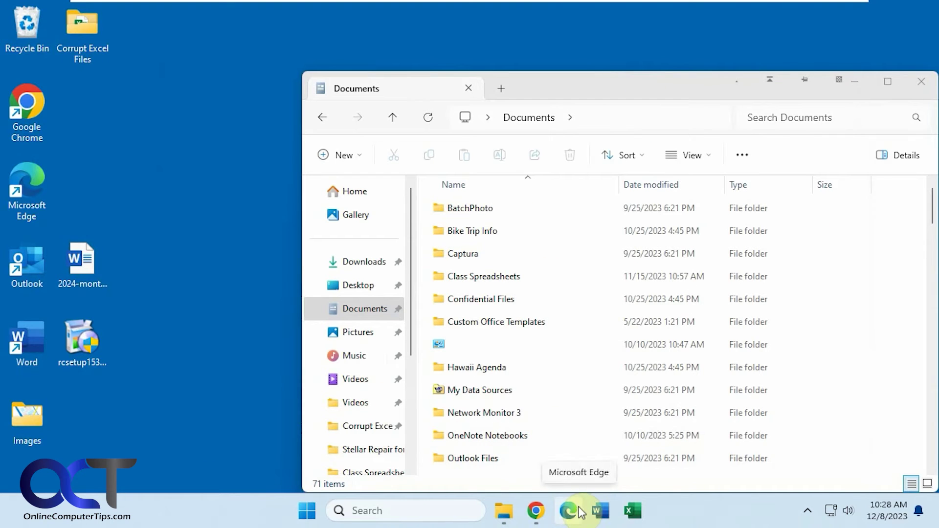
pyautogui.click(809, 512)
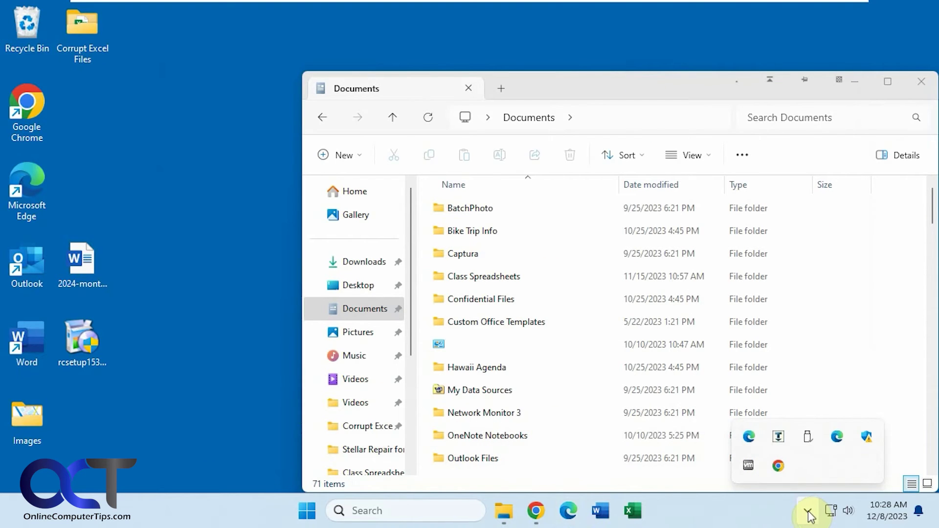
pyautogui.click(749, 436)
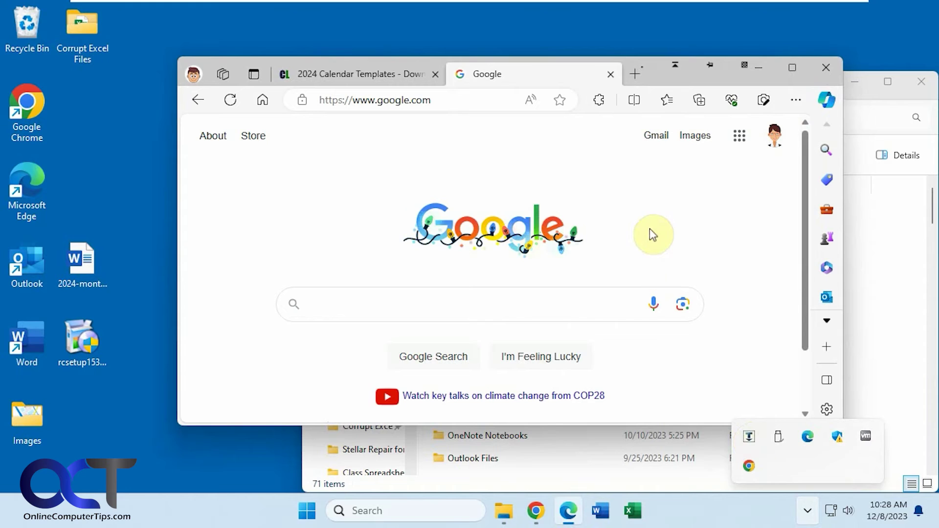
# - Send the Documents and Edge Google windows to the tray, then launch Word
pyautogui.click(509, 511)
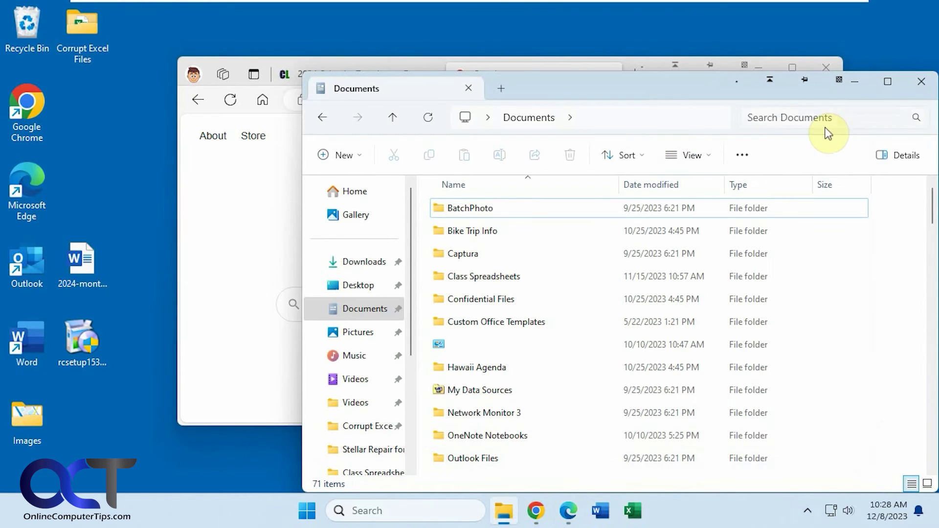
pyautogui.click(738, 82)
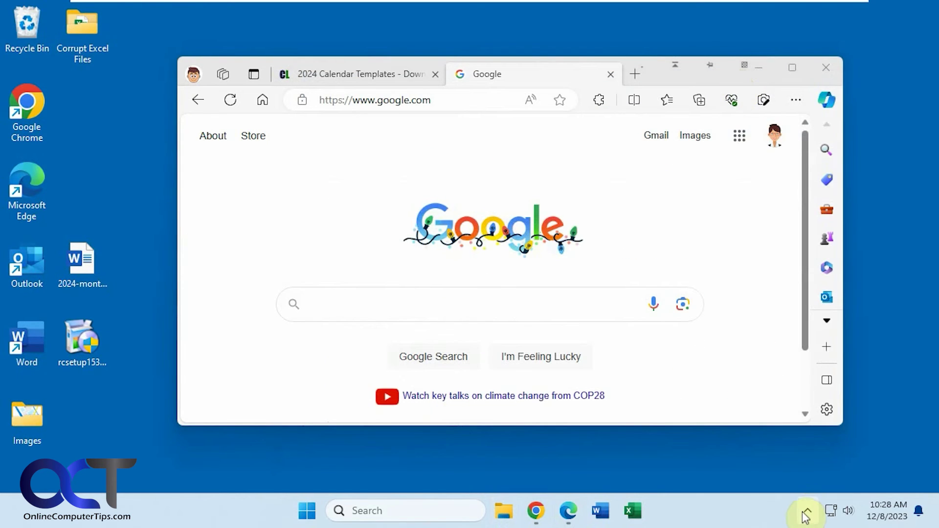
pyautogui.click(808, 511)
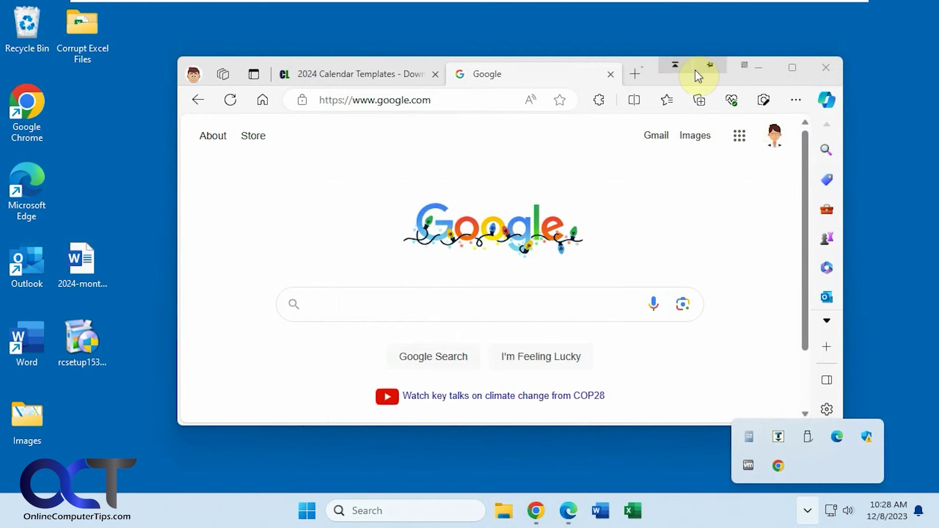
pyautogui.click(645, 69)
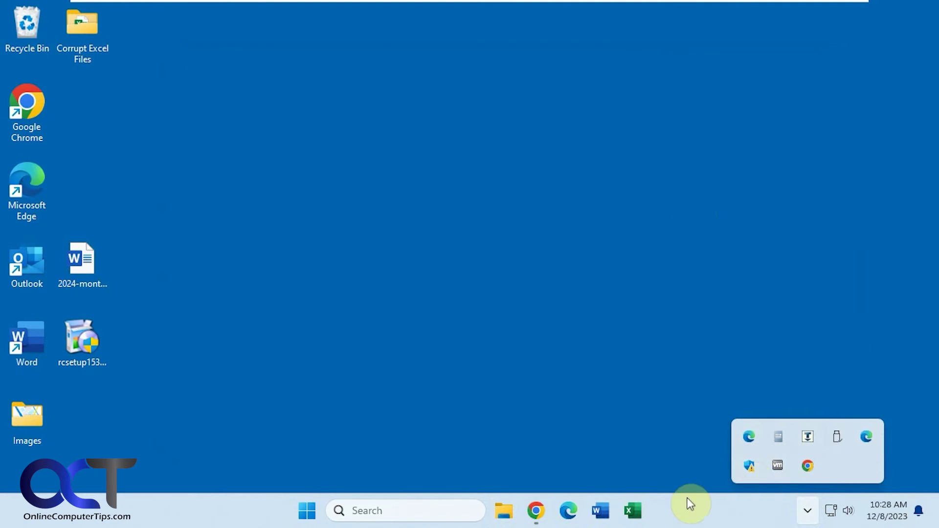
pyautogui.click(600, 511)
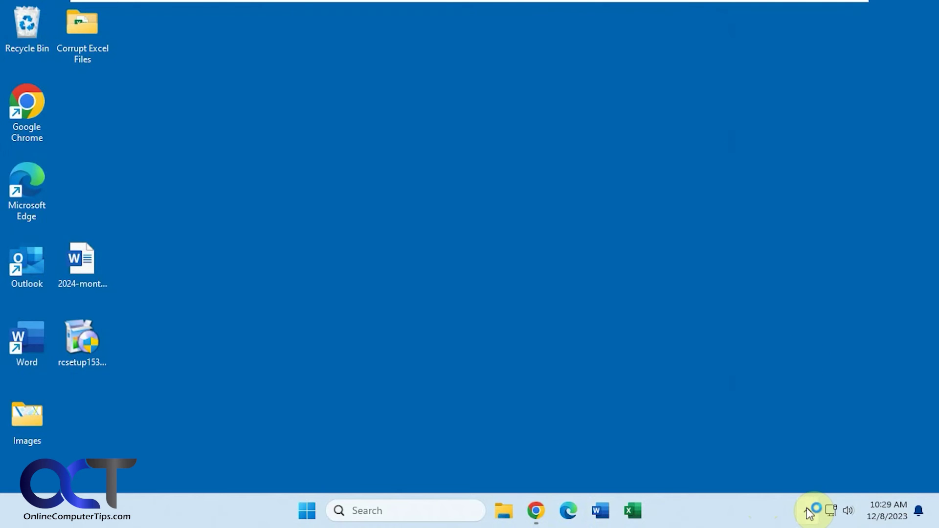
# - Restore Edge and Documents from the tray, then send both back to the tray again
pyautogui.click(807, 511)
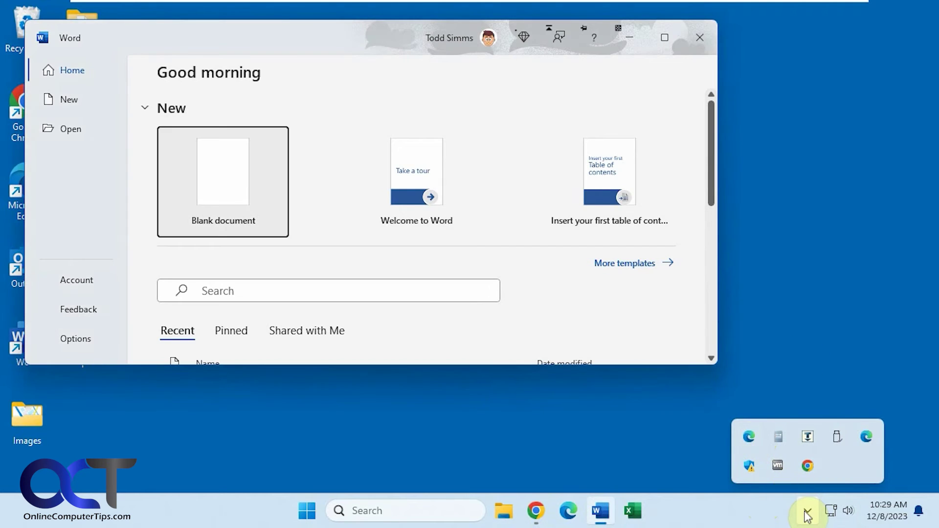
pyautogui.click(807, 512)
pyautogui.click(807, 513)
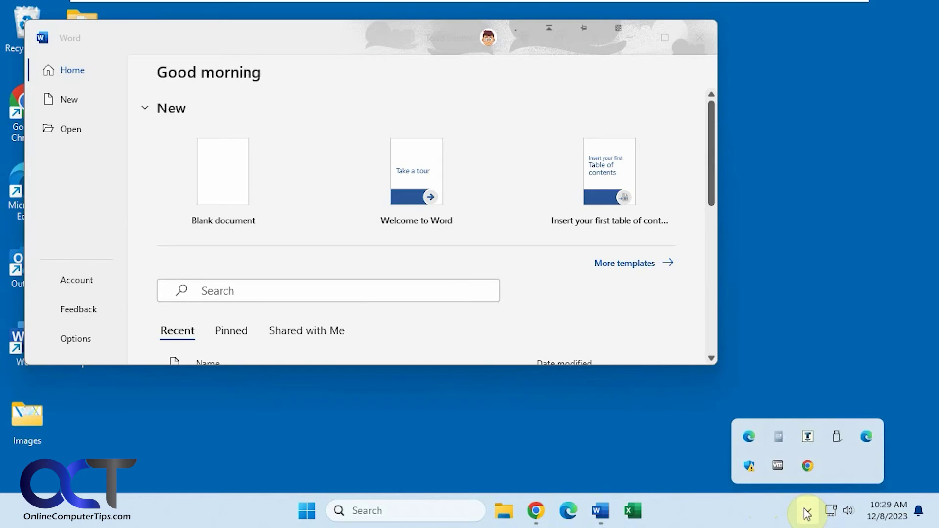
pyautogui.click(753, 439)
pyautogui.click(785, 437)
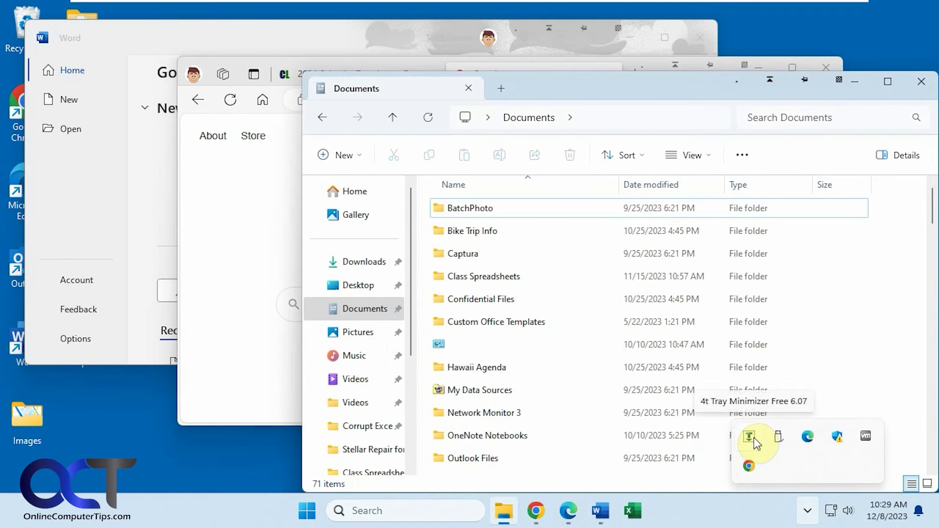
pyautogui.click(754, 438)
pyautogui.click(738, 83)
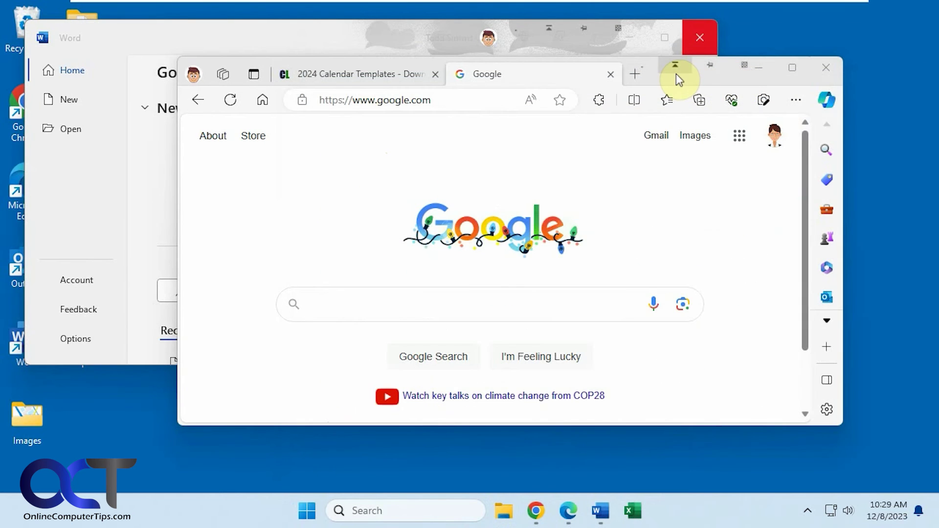
pyautogui.click(643, 67)
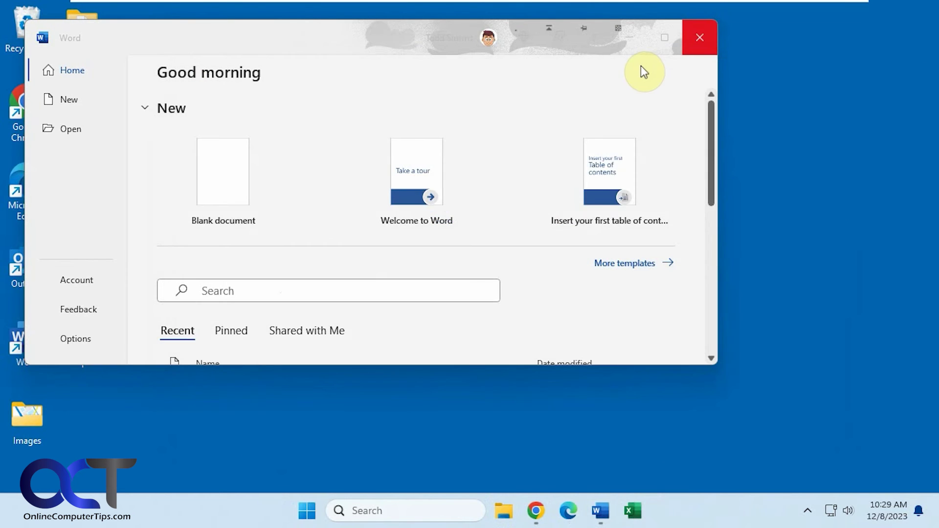
pyautogui.click(807, 511)
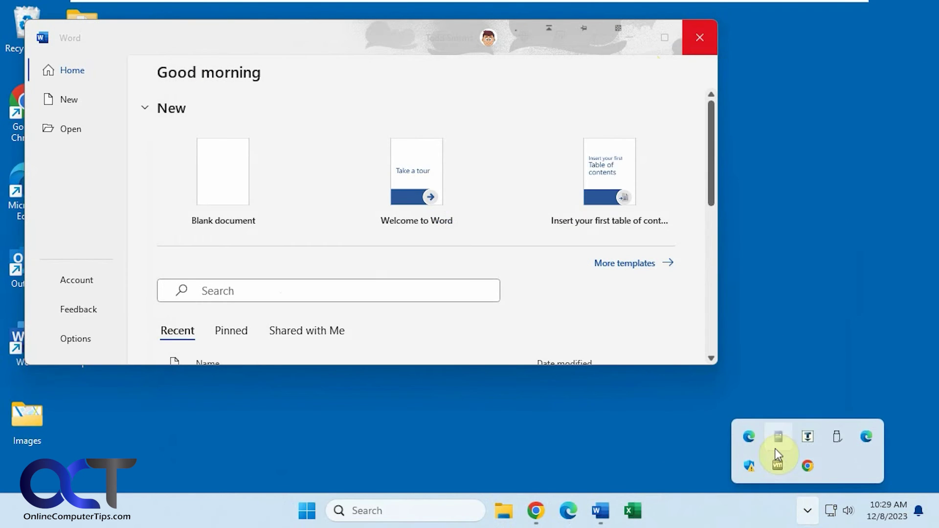
# - Open the hidden-windows list showing Documents and Edge, check Edge's actions, then open Options
pyautogui.click(809, 436)
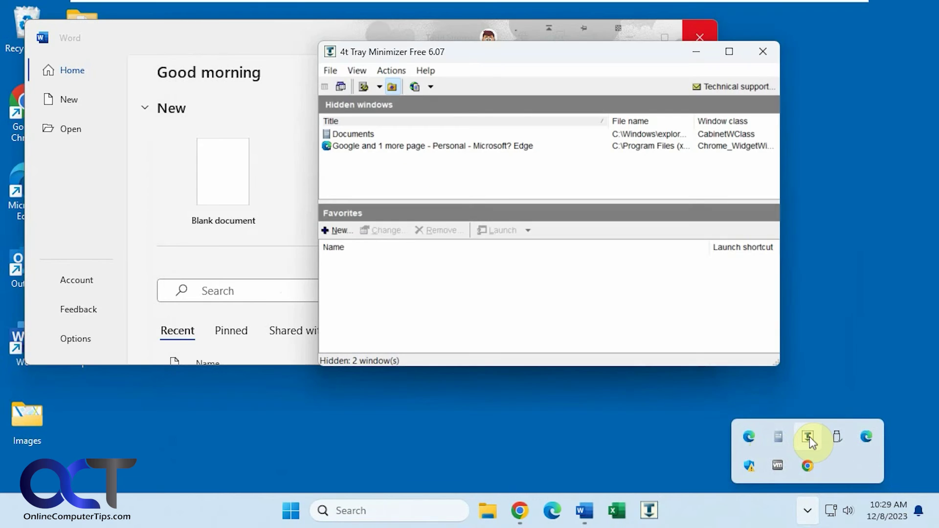
pyautogui.click(413, 148)
pyautogui.rightClick(413, 148)
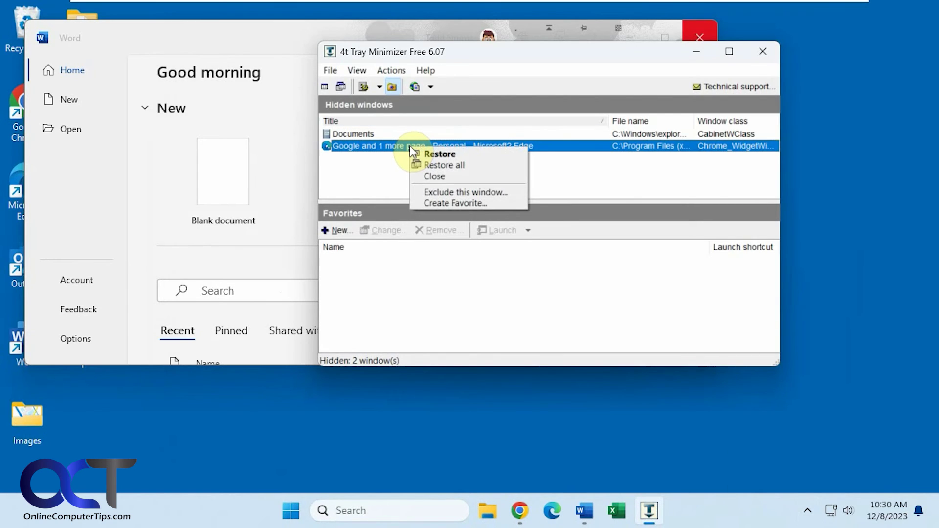
pyautogui.click(398, 182)
pyautogui.click(379, 87)
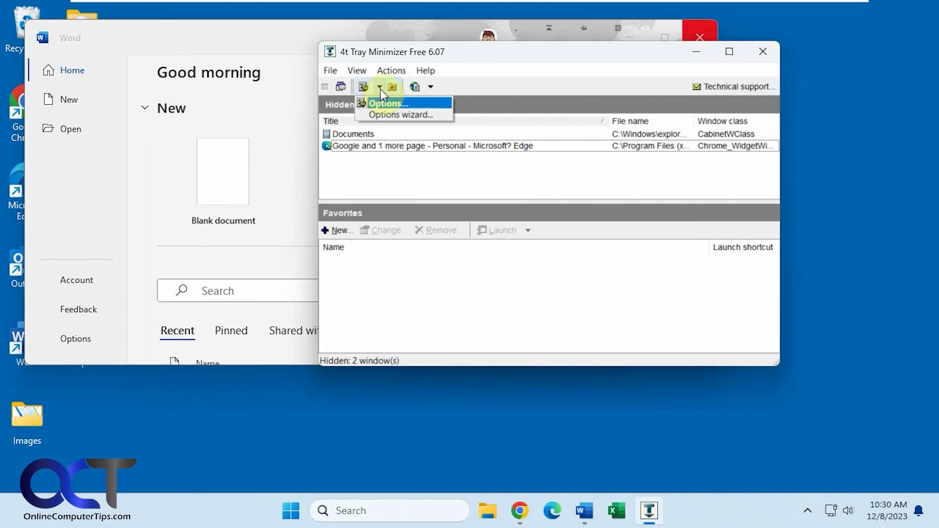
pyautogui.click(388, 104)
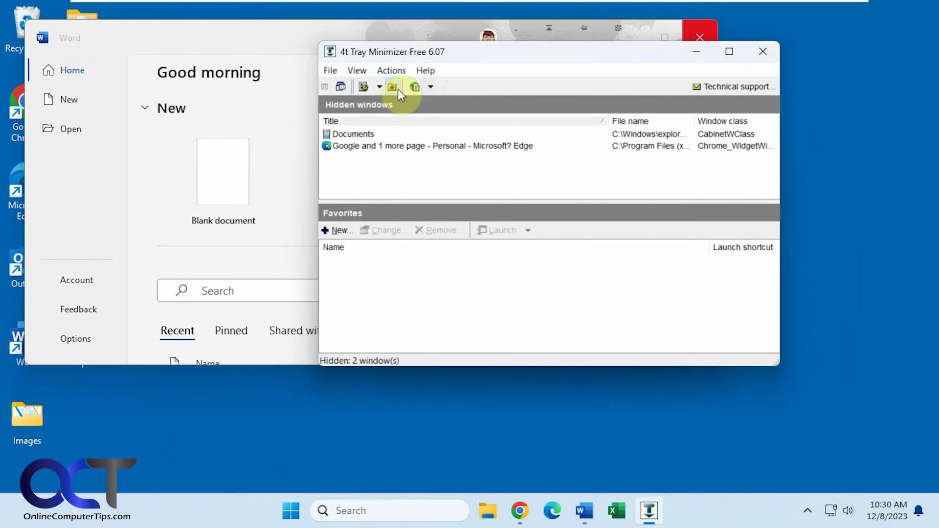
pyautogui.click(380, 87)
pyautogui.click(387, 113)
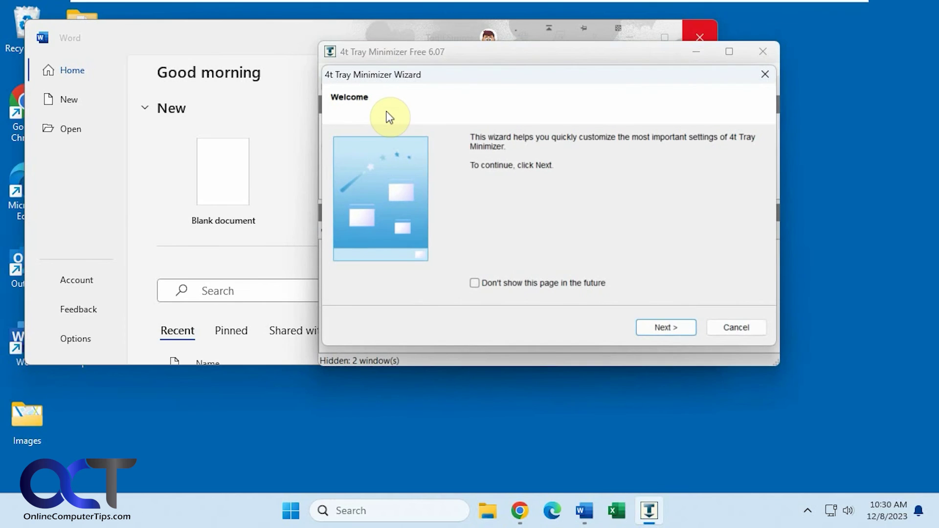
pyautogui.click(679, 328)
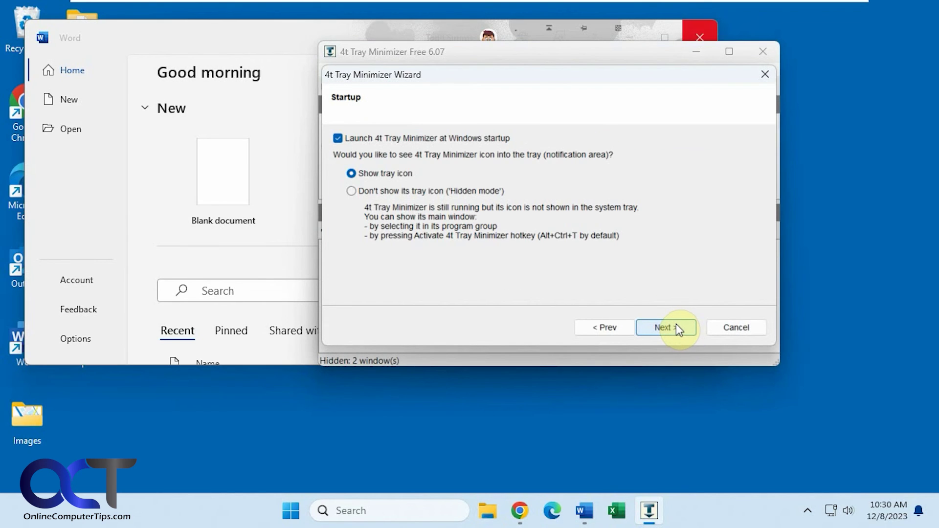
pyautogui.click(675, 325)
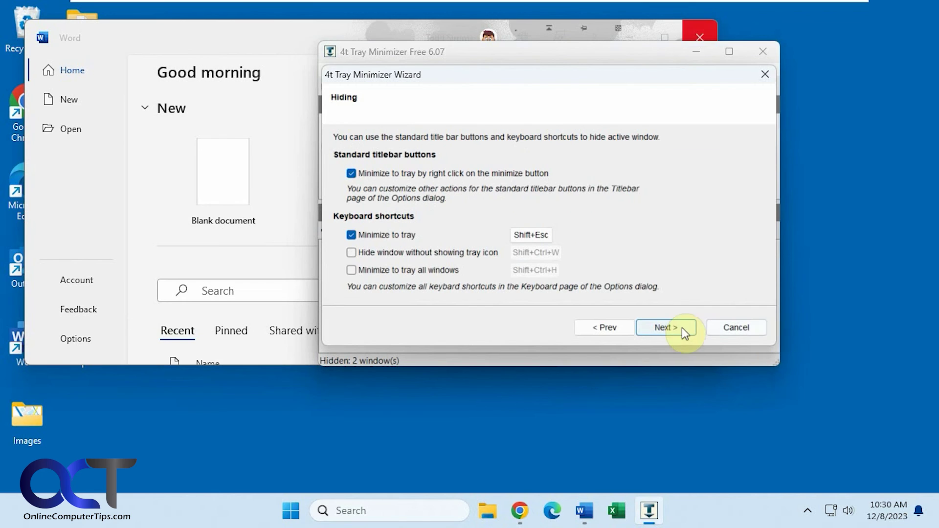
pyautogui.click(737, 326)
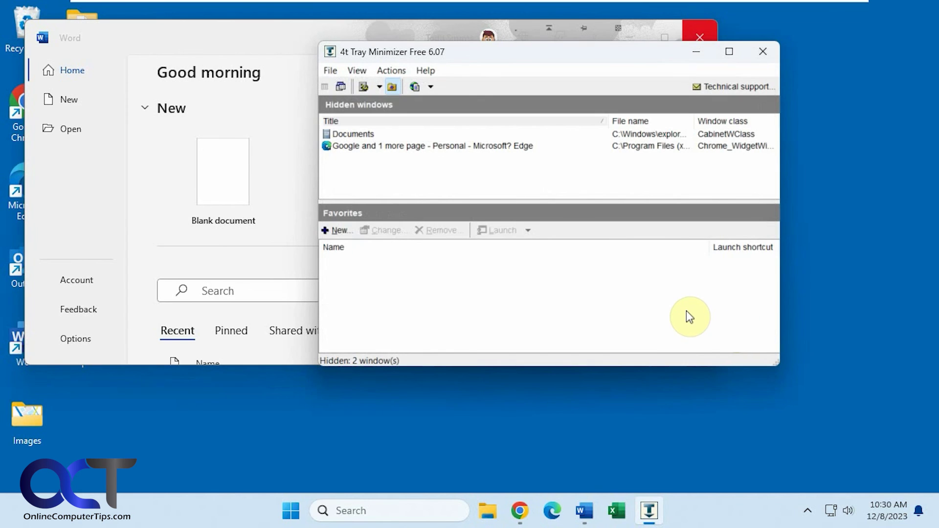